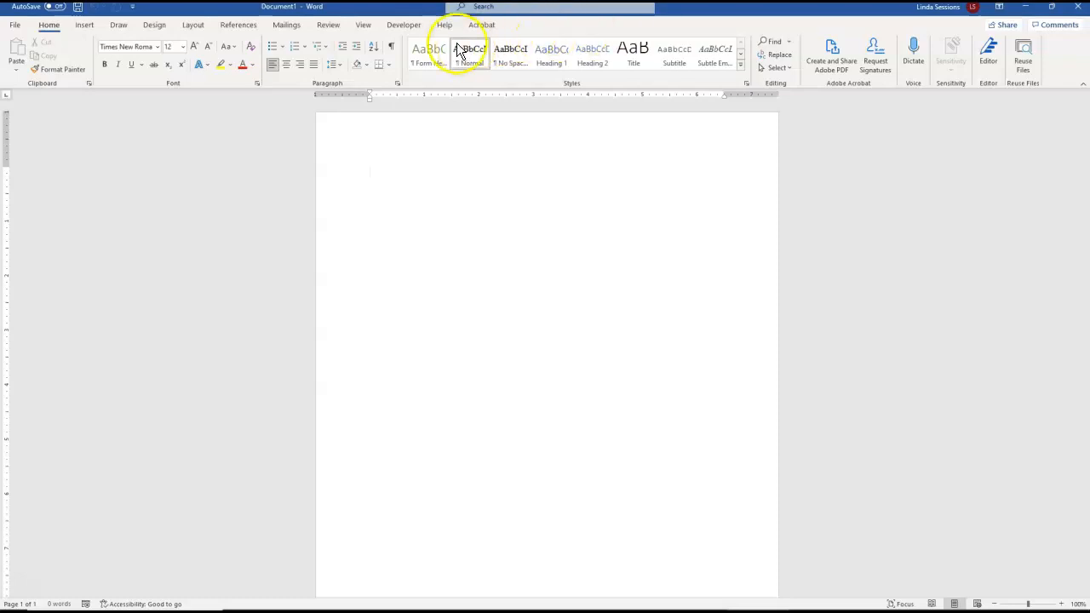
Change the blank document's page orientation to Landscape
{"action": "left_click", "coordinate": [194, 26]}
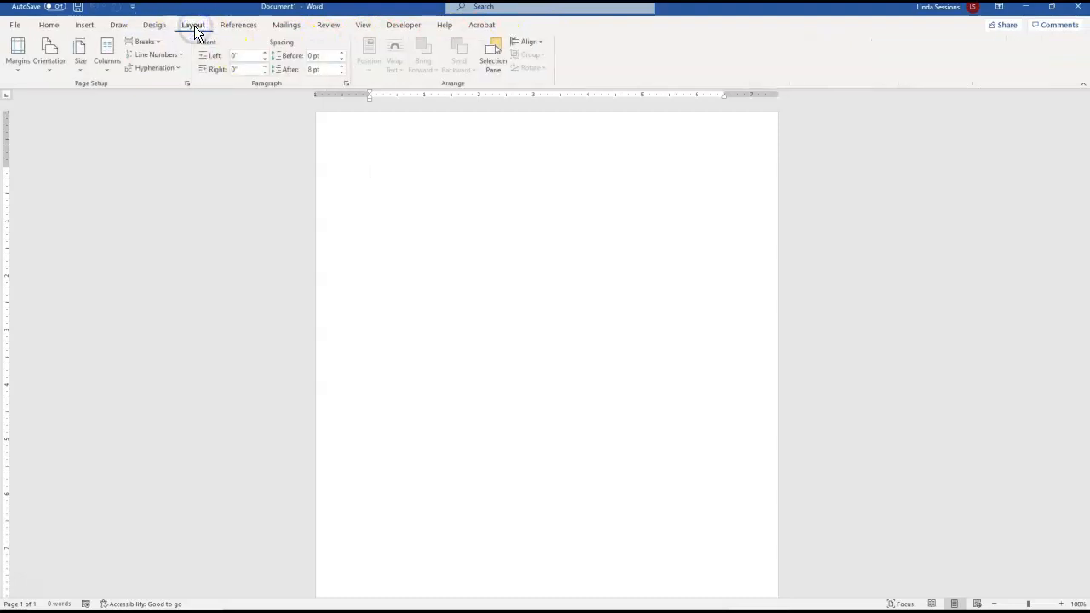
{"action": "left_click", "coordinate": [50, 66]}
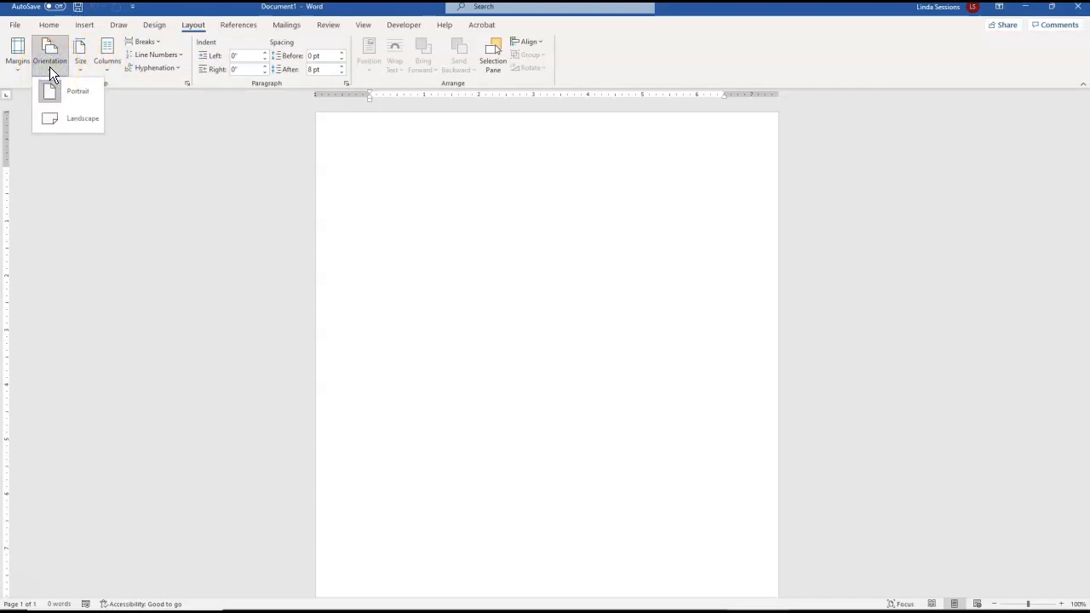
{"action": "left_click", "coordinate": [57, 92]}
{"action": "left_click", "coordinate": [63, 118]}
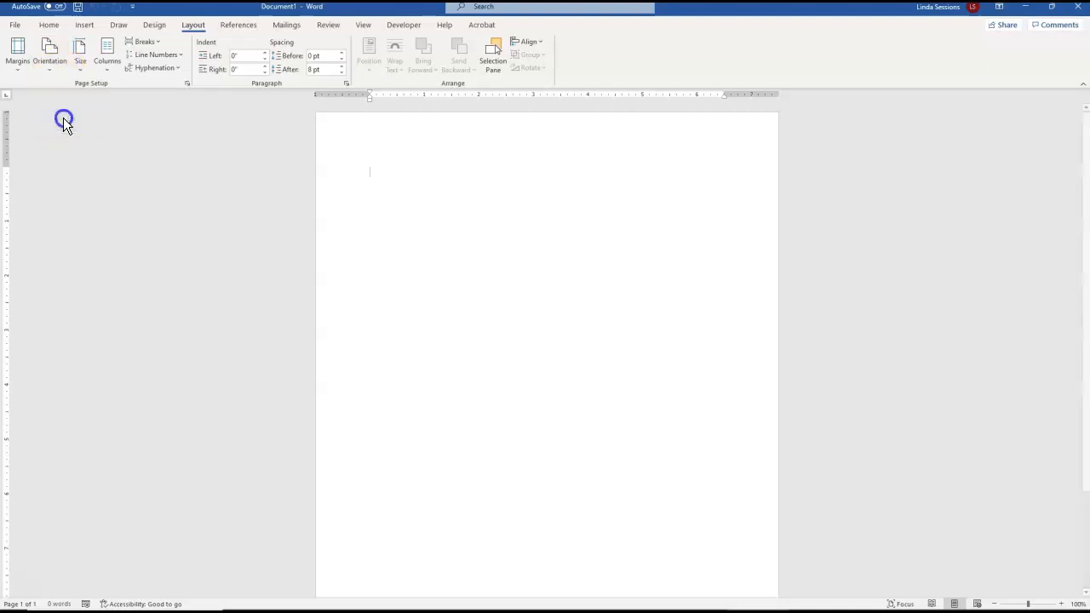
{"action": "left_click", "coordinate": [109, 249]}
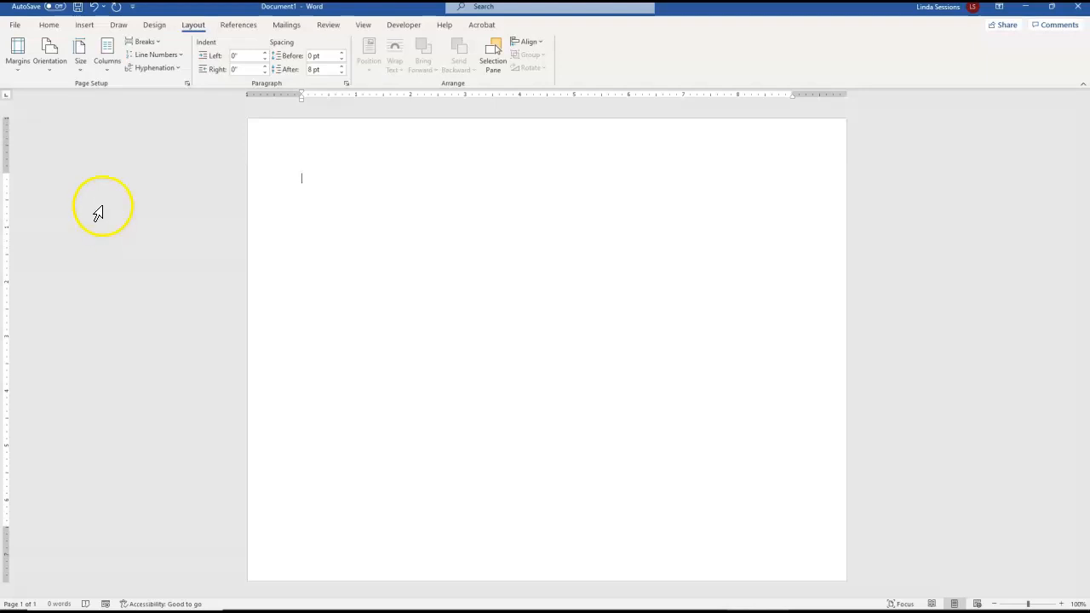
Insert a WordArt heading in the bold black shadowed style reading "Enter Your Name Here" at the start of the page
{"action": "left_click", "coordinate": [50, 25]}
{"action": "left_click", "coordinate": [86, 26]}
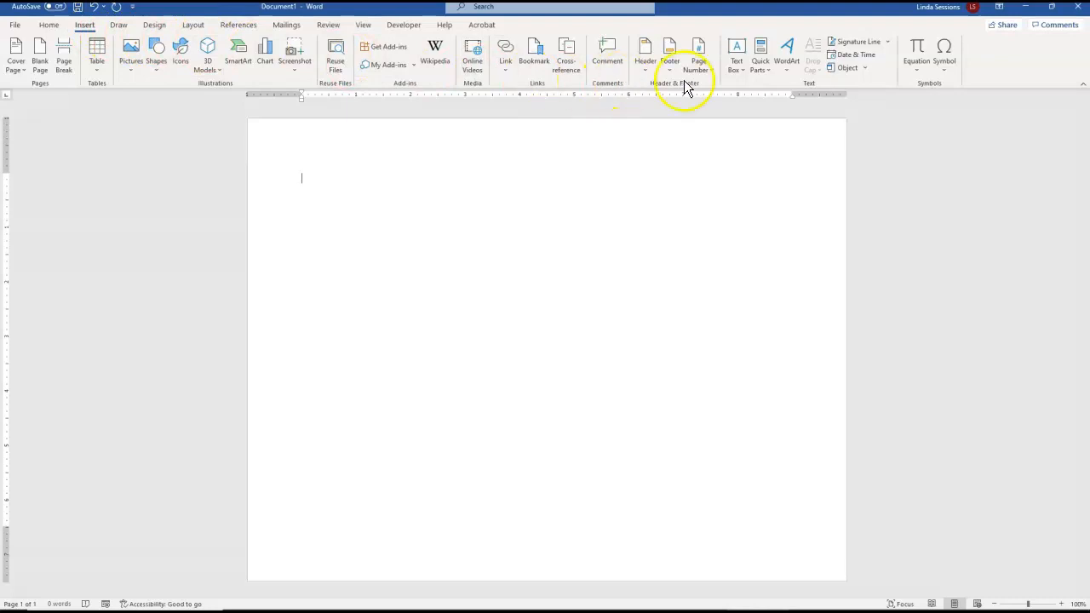
{"action": "left_click", "coordinate": [787, 75]}
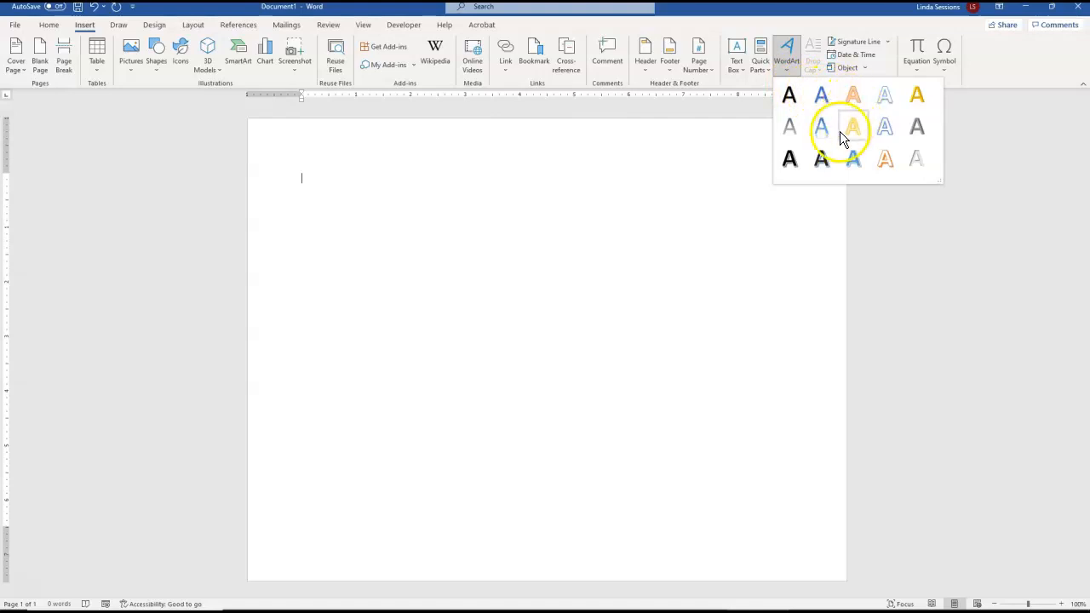
{"action": "left_click", "coordinate": [791, 162]}
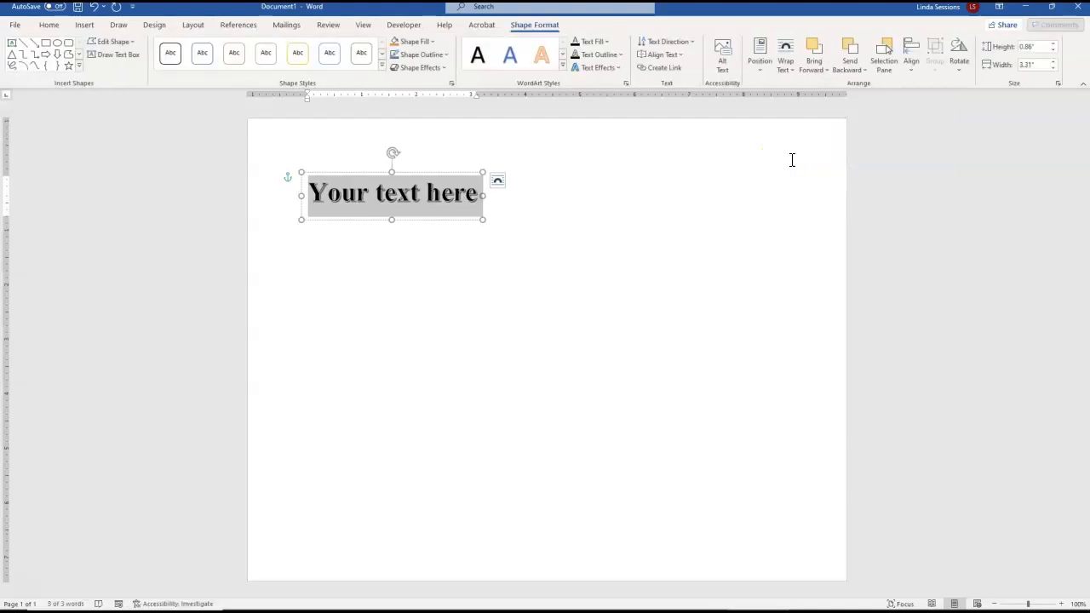
{"action": "type", "text": "Enter Your Name Here"}
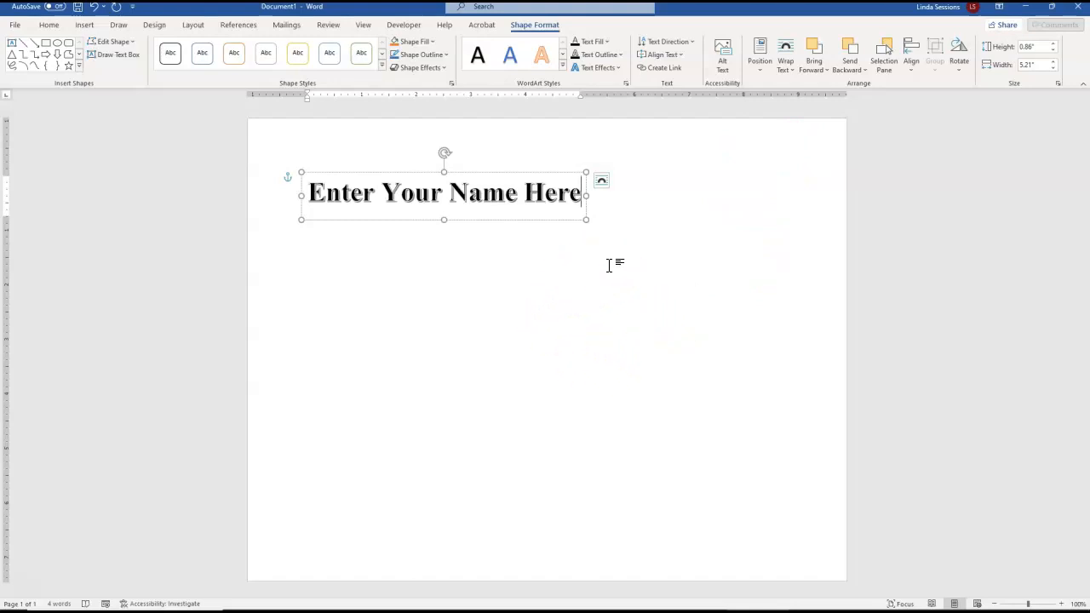
{"action": "left_click", "coordinate": [382, 265]}
{"action": "left_click", "coordinate": [340, 266]}
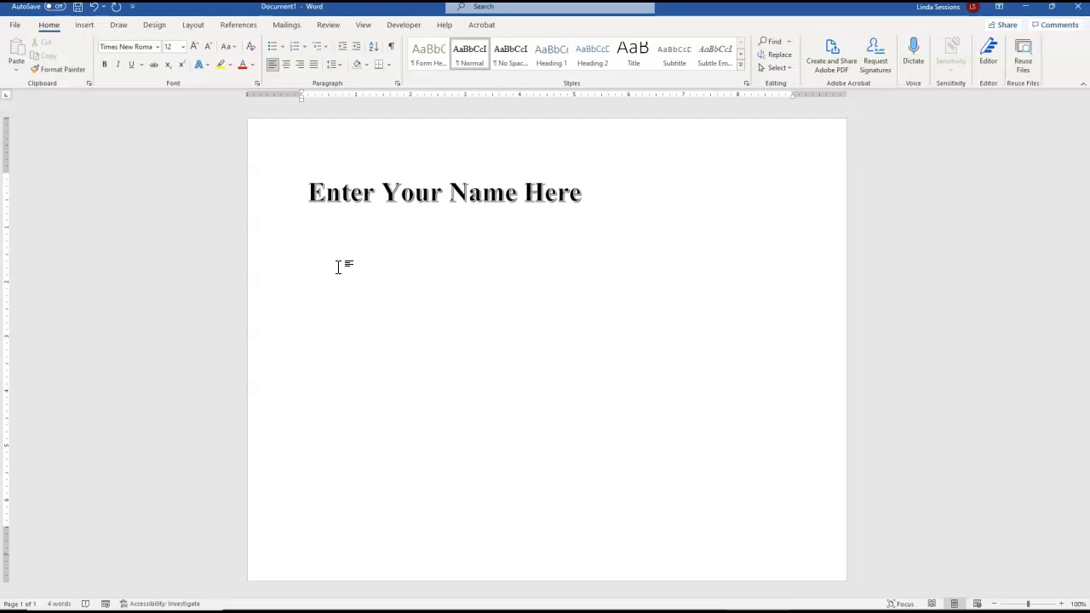
{"action": "left_click", "coordinate": [337, 264]}
Search the stock images for "rubber ducks" and insert the picture of a large duck leading a row of small ducks
{"action": "left_click", "coordinate": [88, 27]}
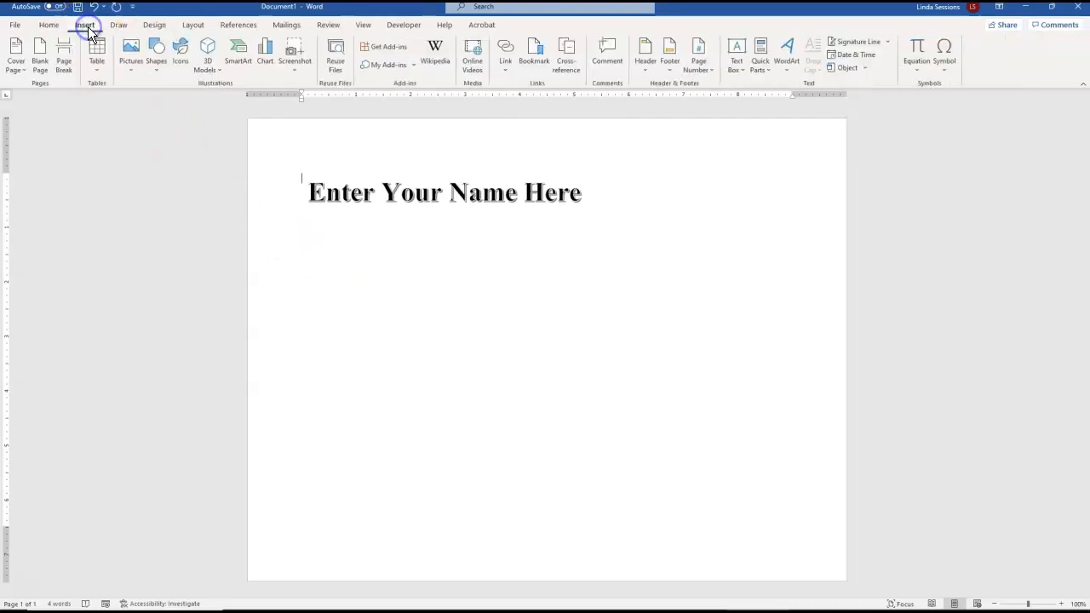
{"action": "left_click", "coordinate": [133, 75]}
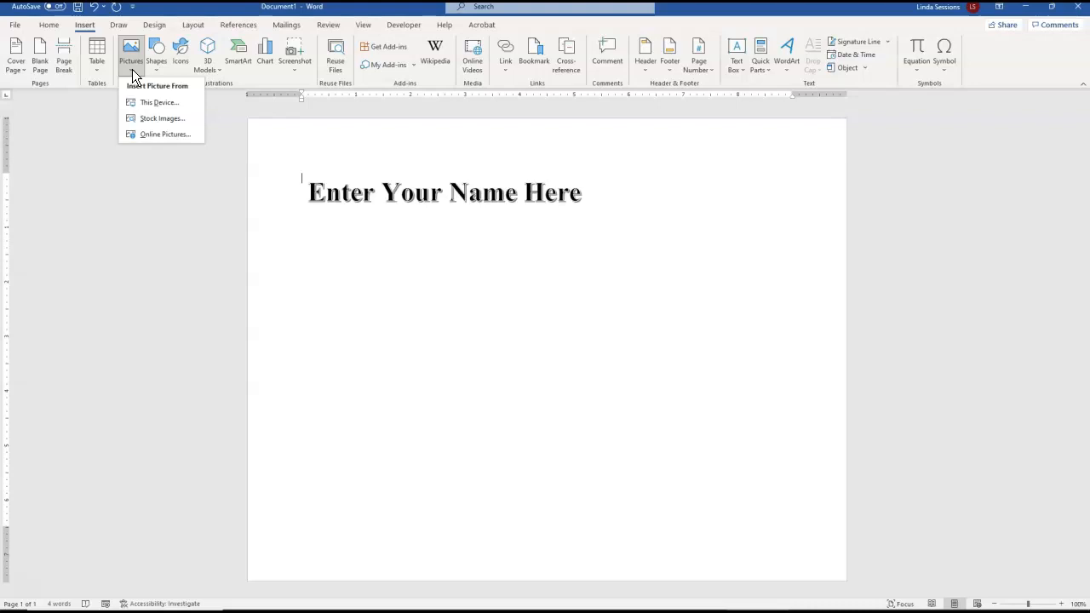
{"action": "left_click", "coordinate": [146, 121]}
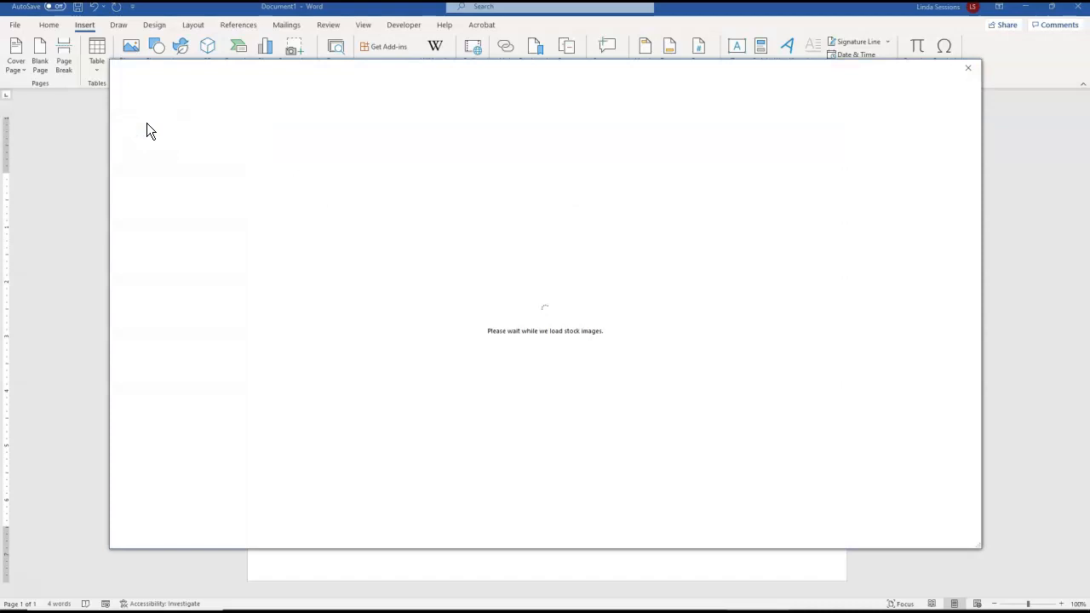
{"action": "left_click", "coordinate": [172, 128]}
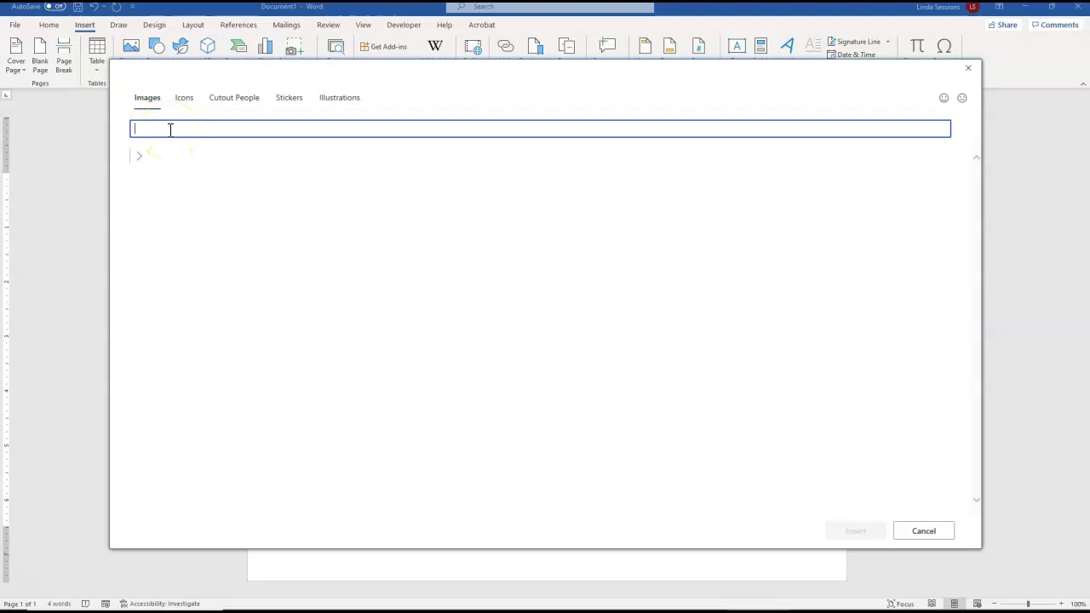
{"action": "type", "text": "rubber ducks"}
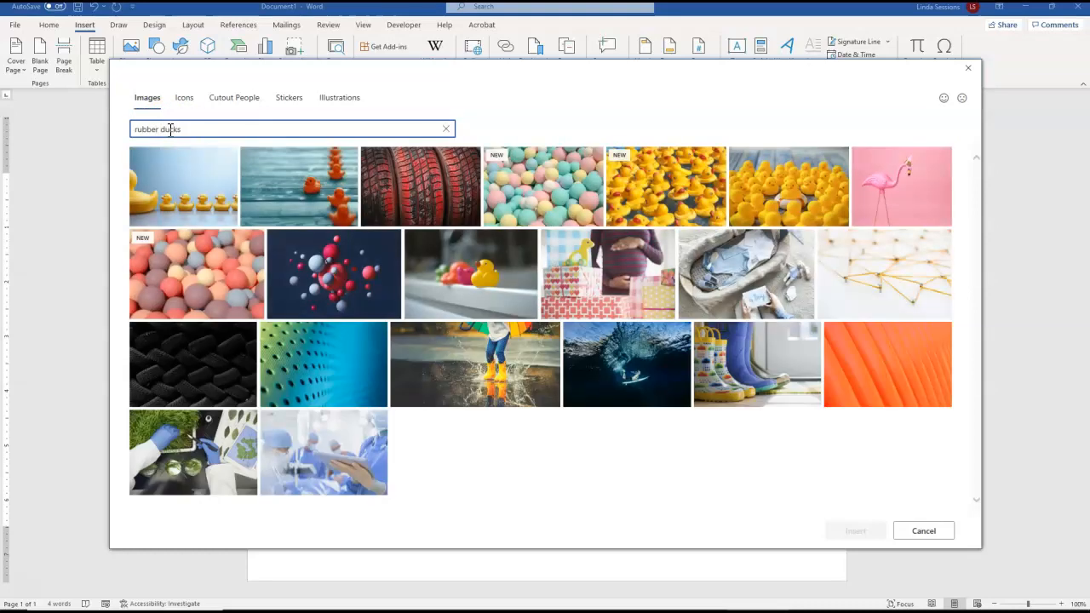
{"action": "left_click", "coordinate": [197, 191]}
{"action": "left_click", "coordinate": [845, 532]}
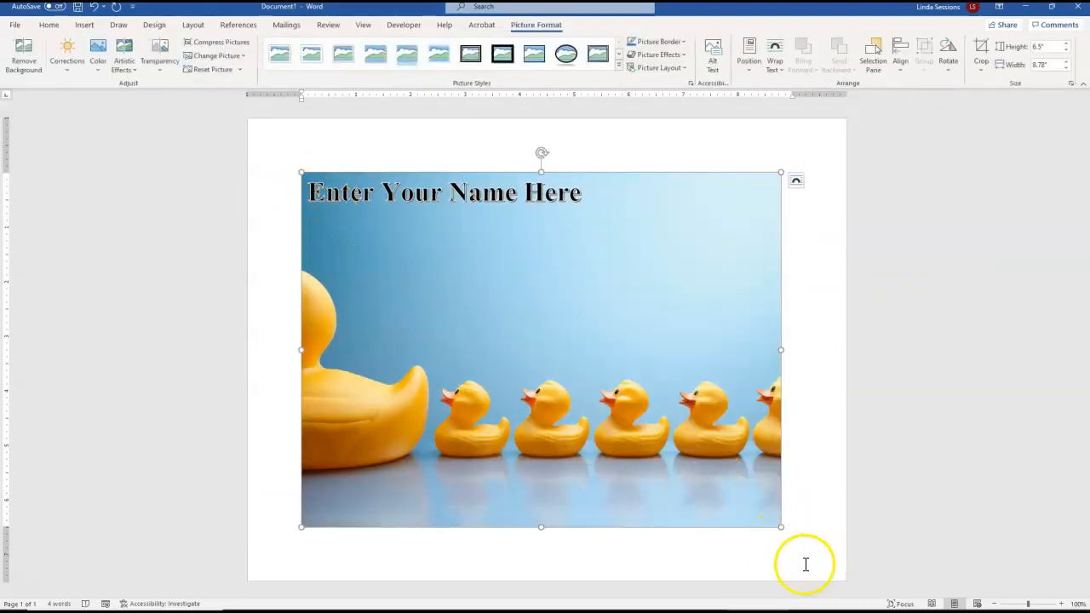
Shrink the duck picture to about 2.98" high by 4.02" wide and give it the soft-edged rectangle picture style
{"action": "left_click_drag", "start_coordinate": [782, 526], "coordinate": [498, 333]}
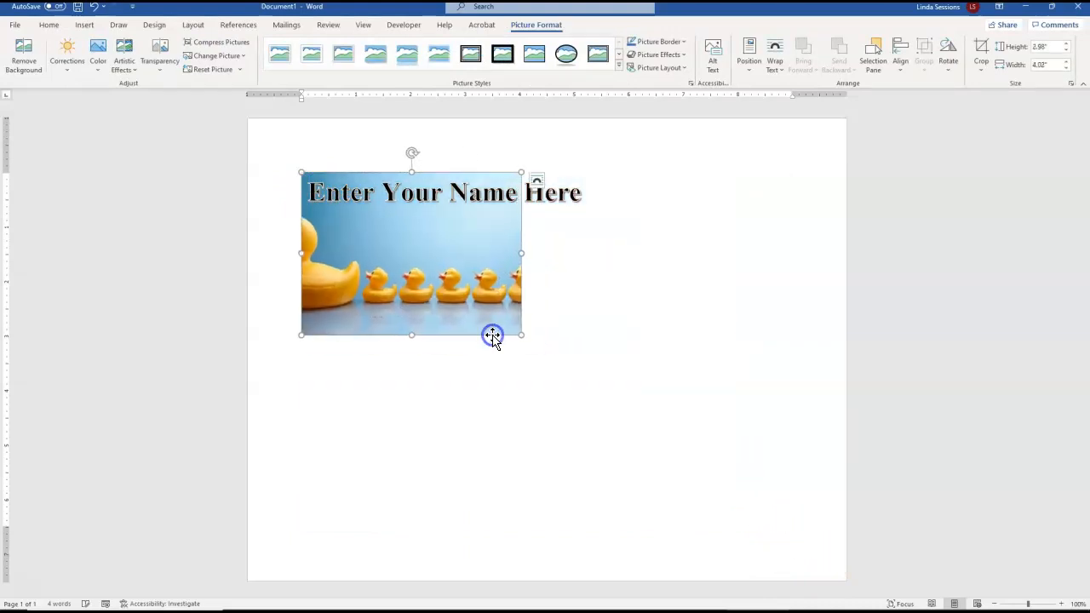
{"action": "left_click", "coordinate": [435, 56]}
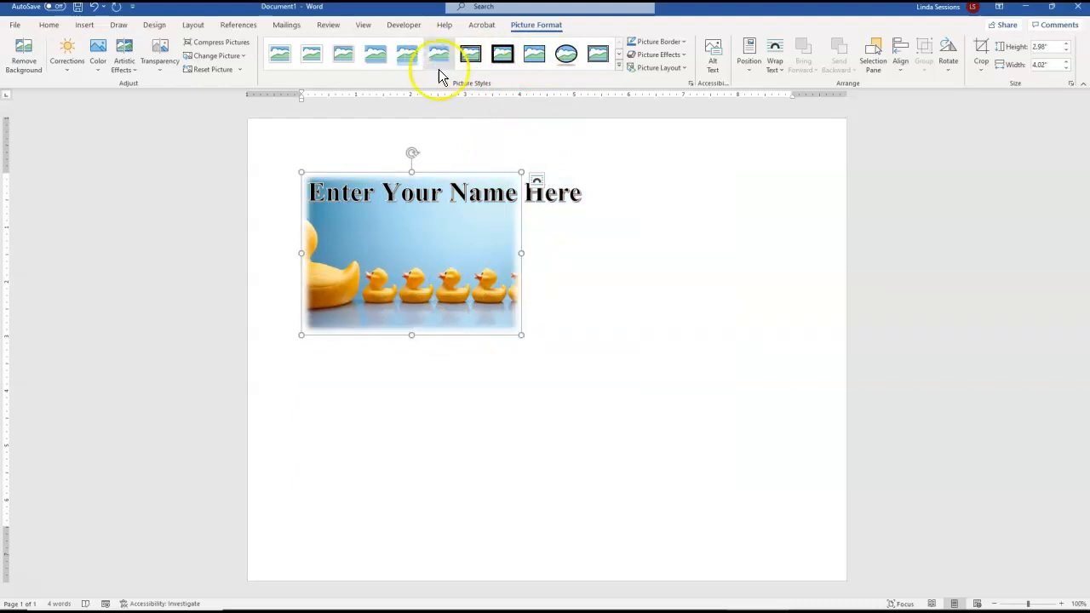
Set Square text wrapping on the duck picture and place it near the page's lower right corner at about 2.28" by 3.08"
{"action": "left_click", "coordinate": [775, 68]}
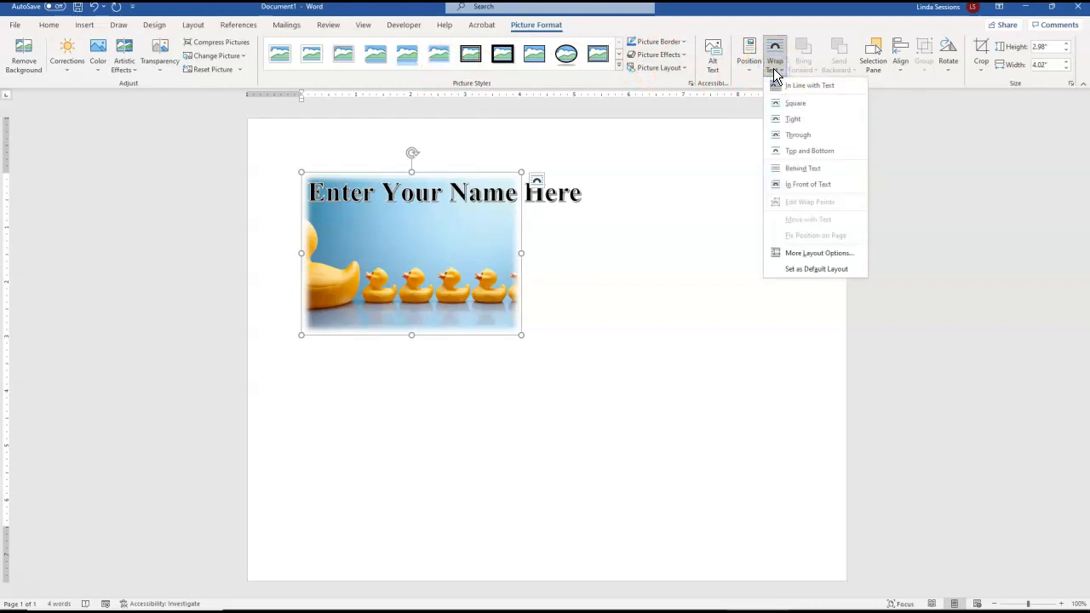
{"action": "left_click", "coordinate": [788, 103]}
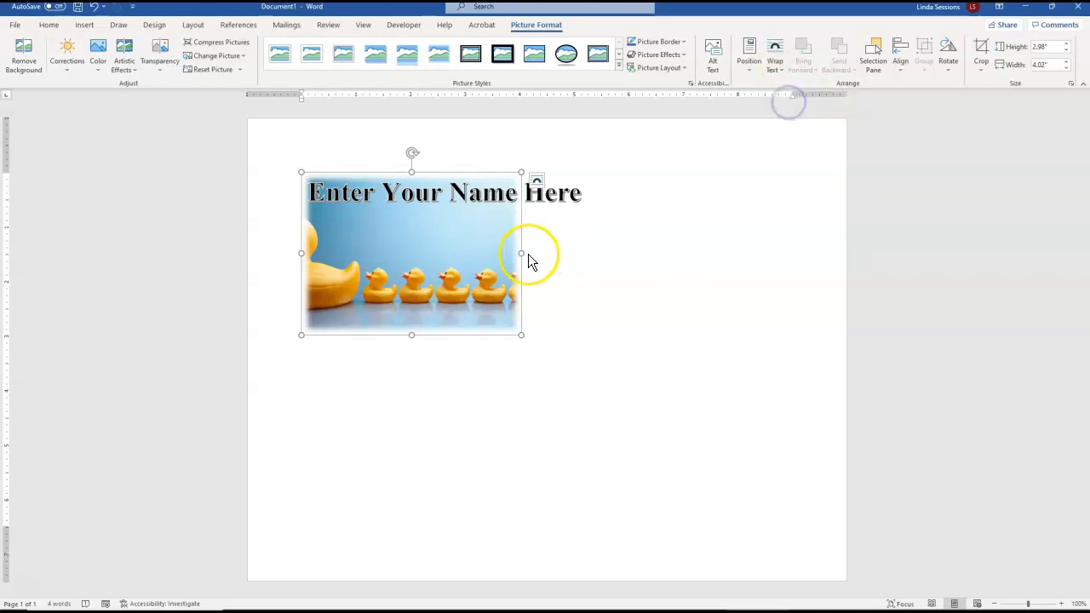
{"action": "left_click_drag", "start_coordinate": [417, 231], "coordinate": [705, 419]}
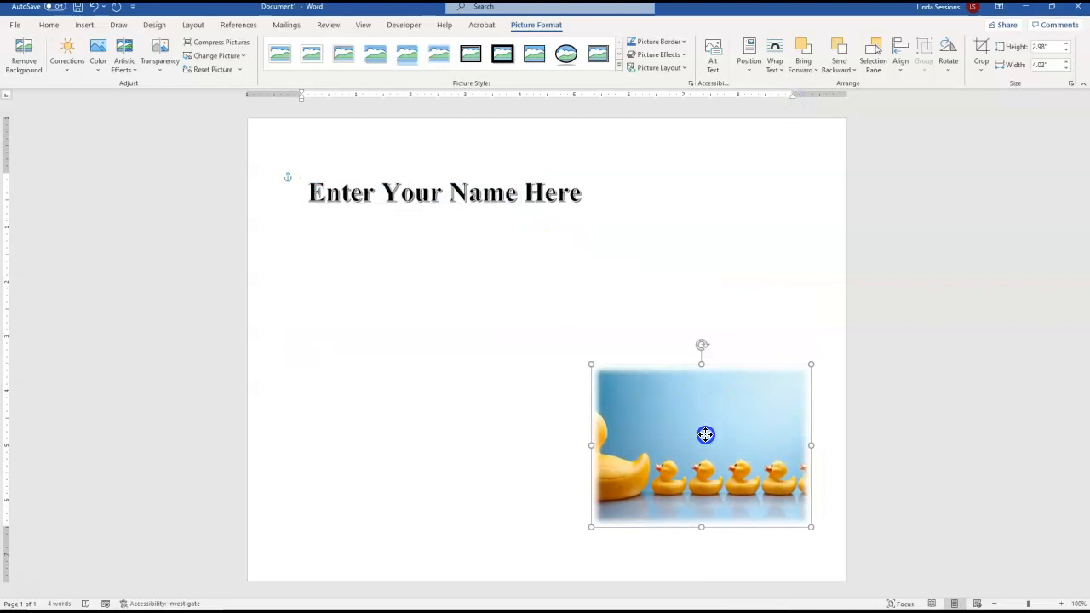
{"action": "left_click_drag", "start_coordinate": [810, 365], "coordinate": [760, 421]}
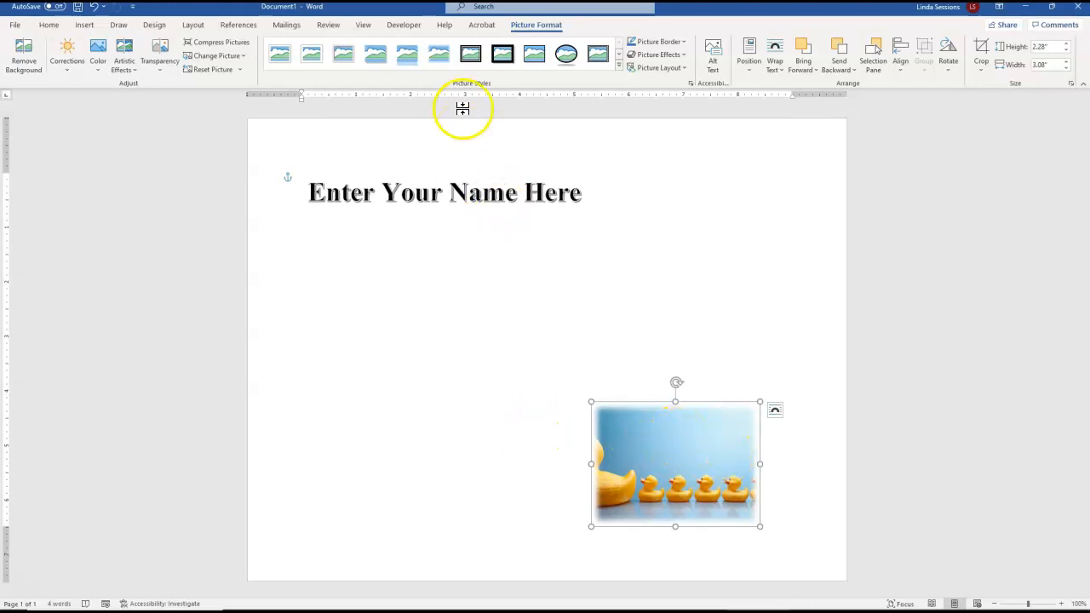
Give the duck picture the white-framed picture style with a slanted perspective shadow, leaving the picture deselected
{"action": "left_click", "coordinate": [619, 65]}
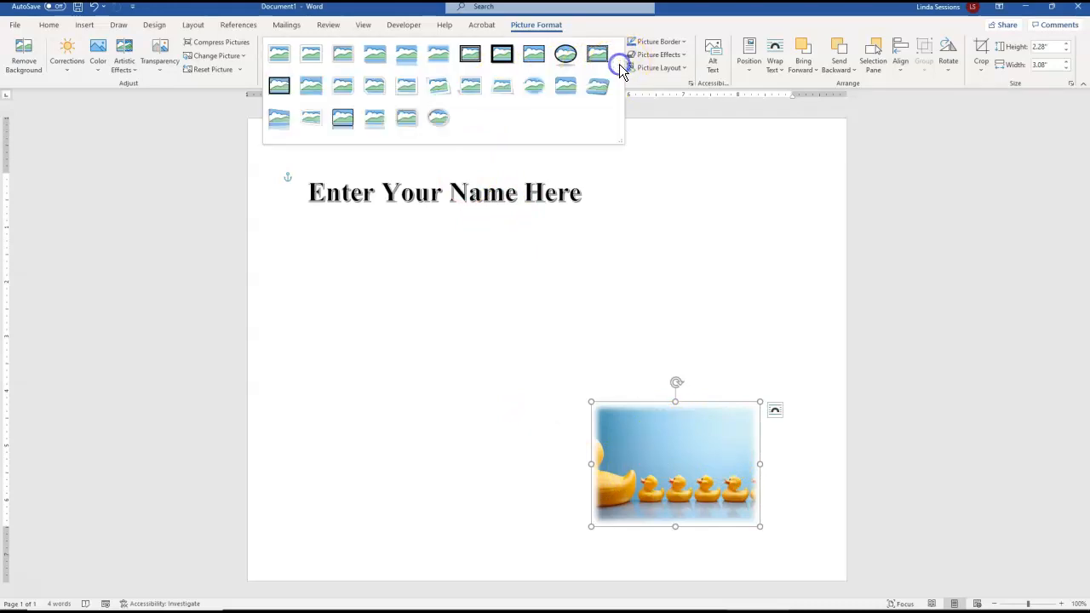
{"action": "left_click", "coordinate": [280, 117]}
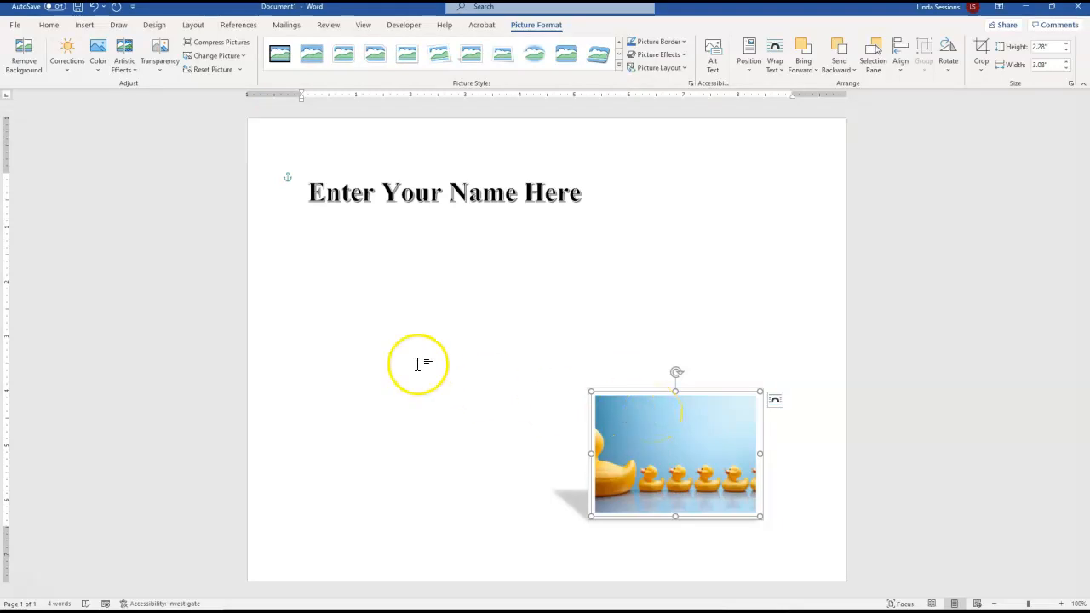
{"action": "left_click", "coordinate": [326, 282]}
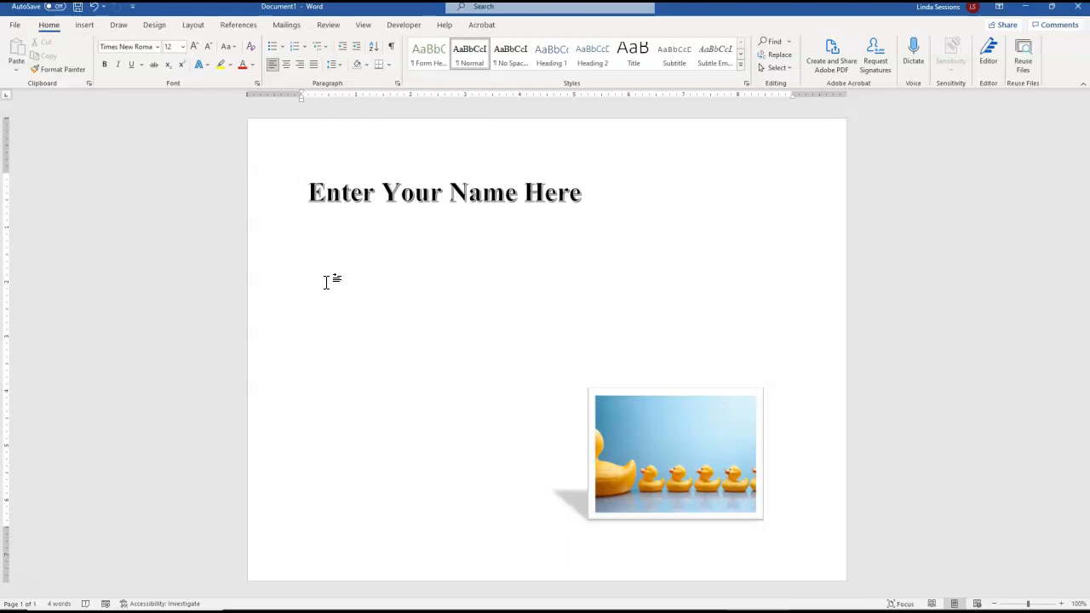
Search the stock images for "chocolate" and insert the picture of assorted chocolate truffles on a dark surface
{"action": "left_click", "coordinate": [84, 25]}
{"action": "left_click", "coordinate": [135, 69]}
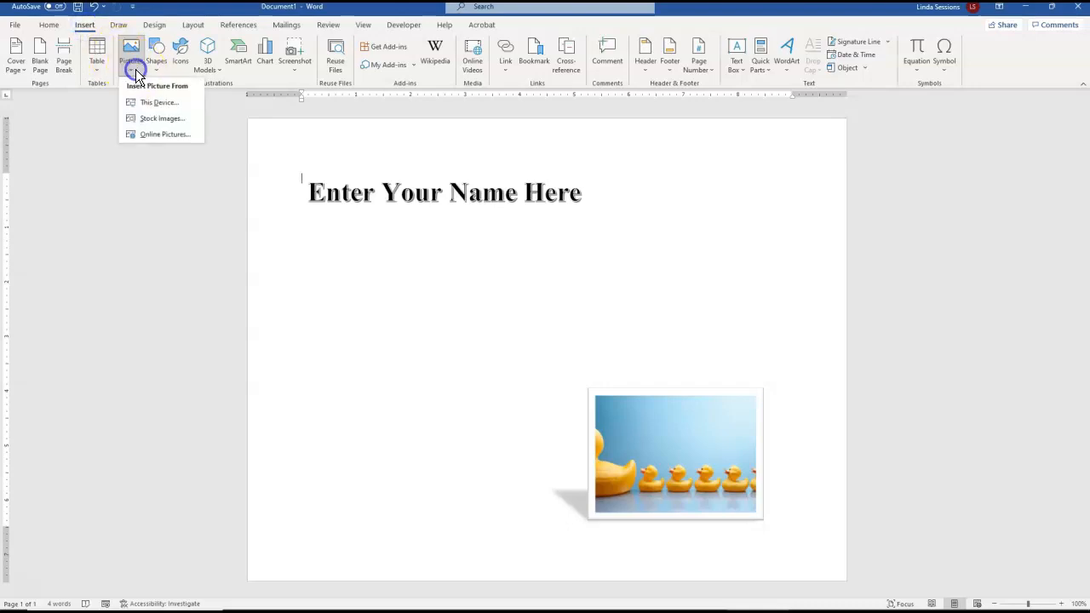
{"action": "left_click", "coordinate": [146, 119]}
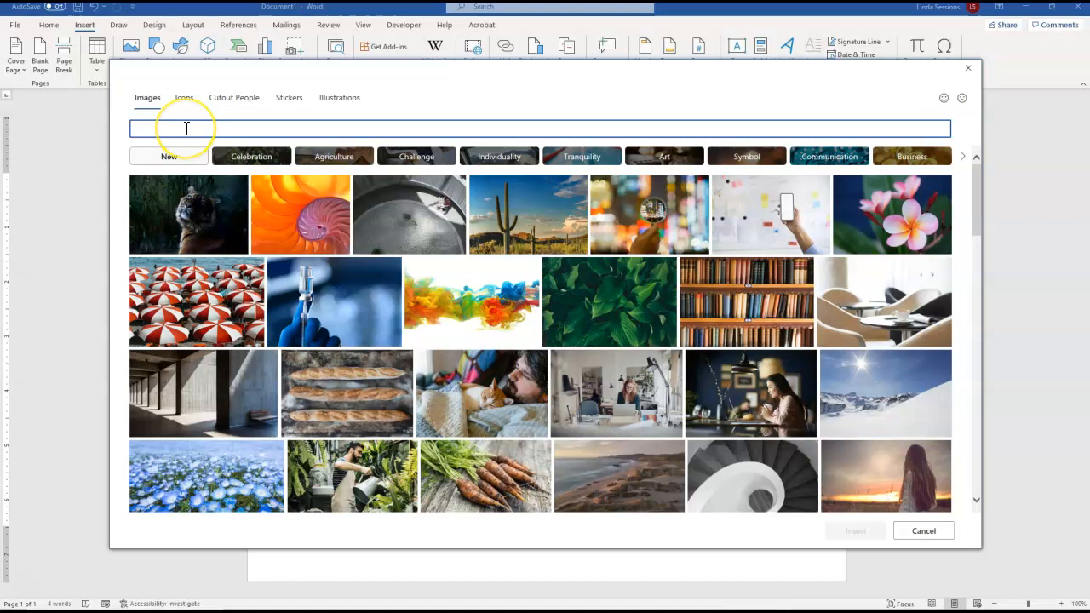
{"action": "type", "text": "chocolate"}
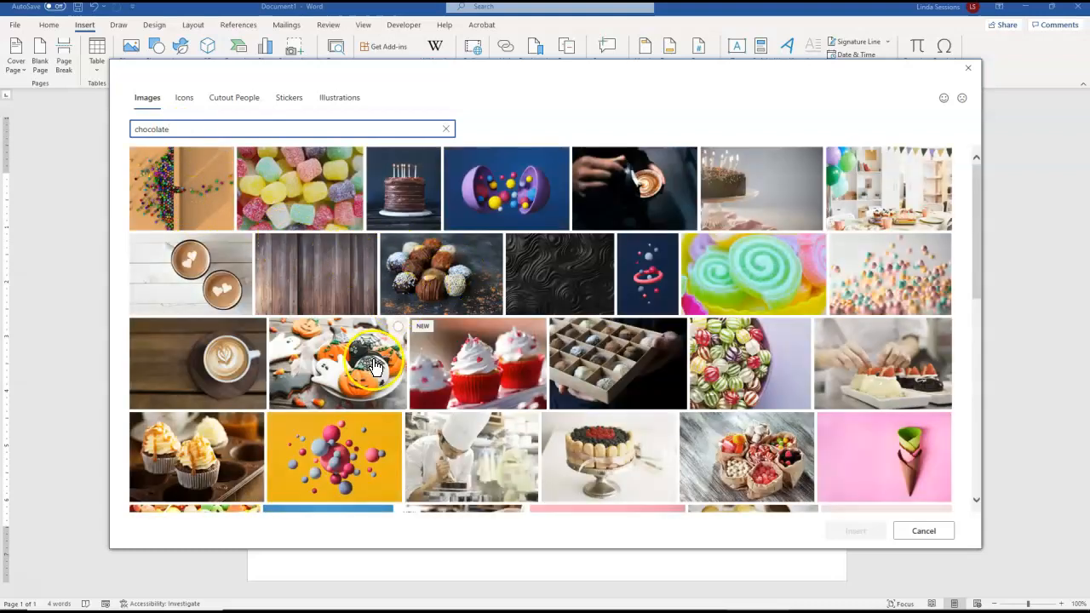
{"action": "left_click", "coordinate": [440, 284]}
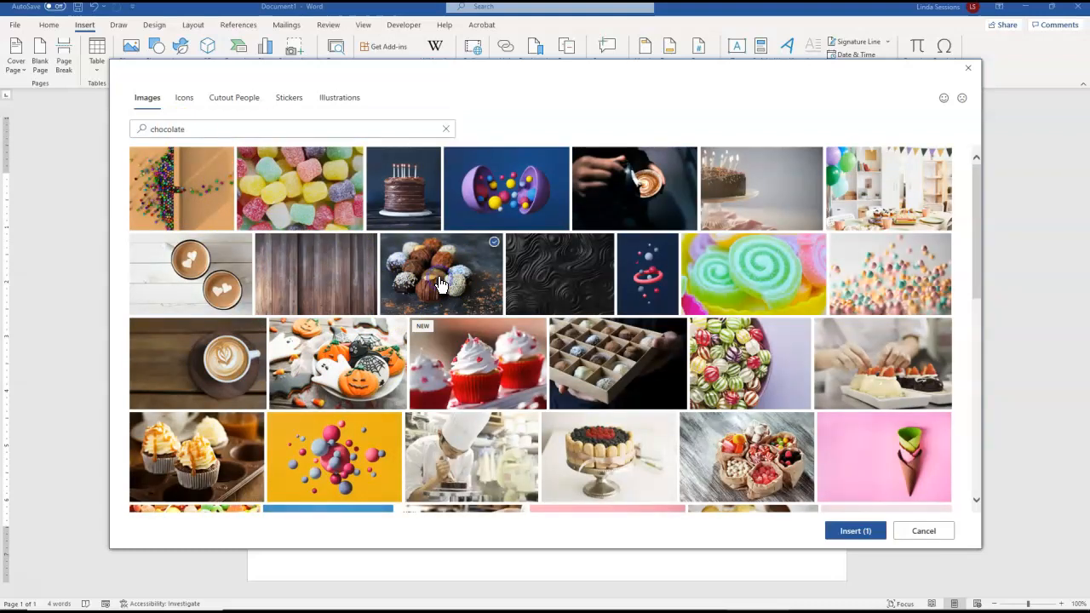
{"action": "left_click", "coordinate": [841, 534]}
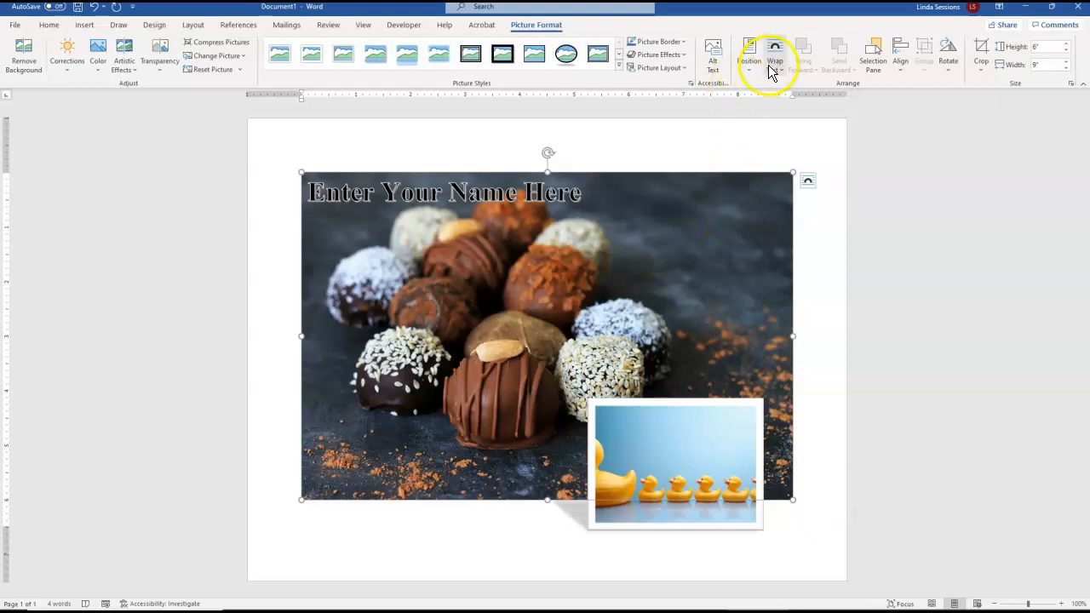
Set Square text wrapping on the chocolates picture and place it below the heading at about 2.72" high by 4.08" wide
{"action": "left_click", "coordinate": [772, 65]}
{"action": "left_click", "coordinate": [777, 102]}
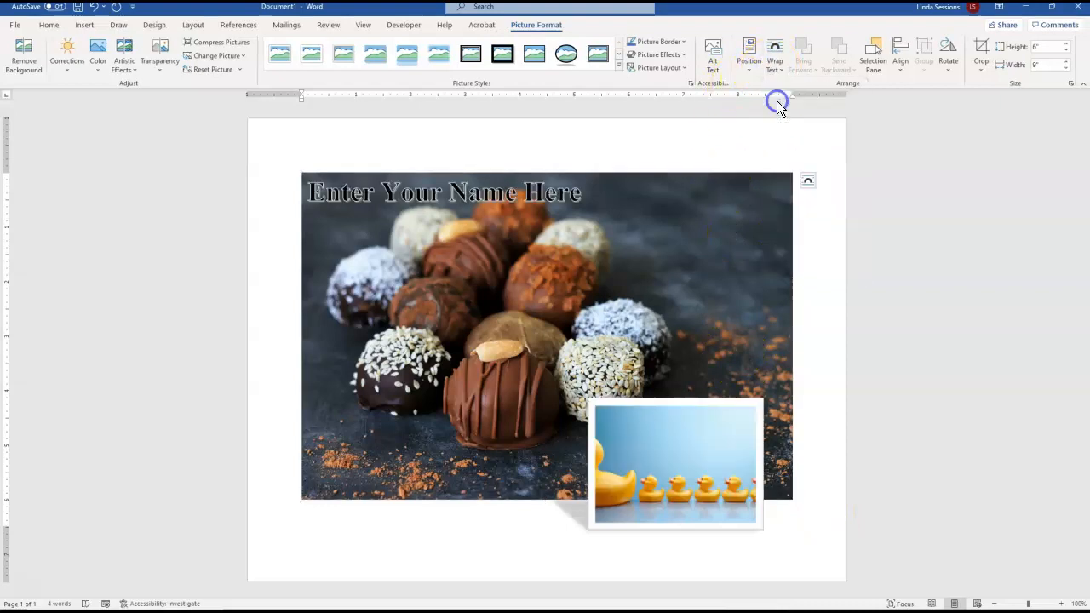
{"action": "left_click_drag", "start_coordinate": [793, 172], "coordinate": [504, 350]}
{"action": "left_click_drag", "start_coordinate": [430, 399], "coordinate": [394, 346]}
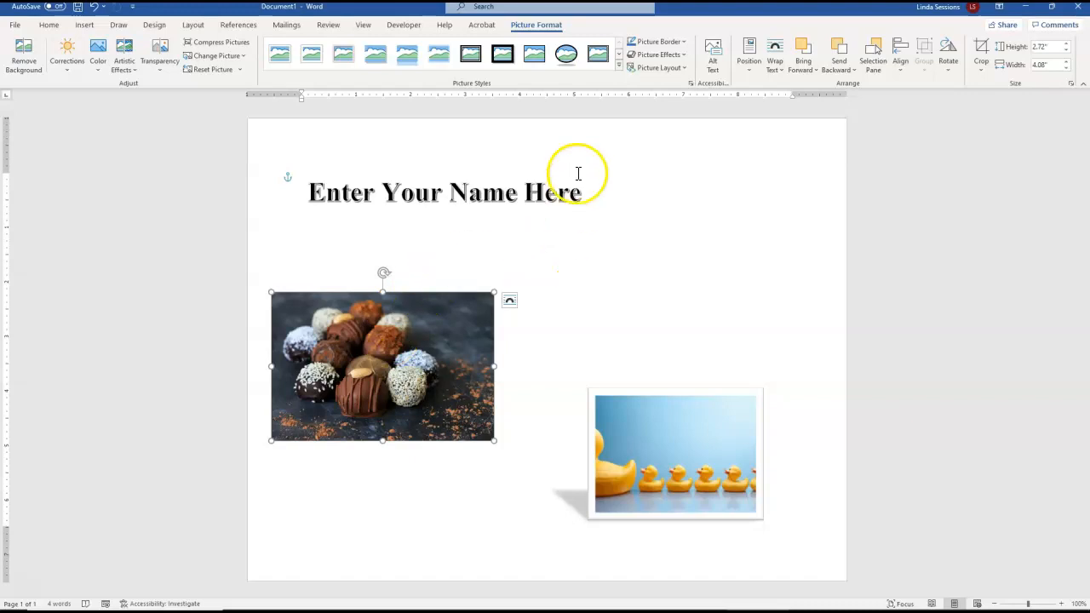
Apply the Bevel Perspective style to the chocolates picture and place it beside the heading, upper right on the page, at about 1.91" by 2.86"
{"action": "left_click", "coordinate": [619, 67]}
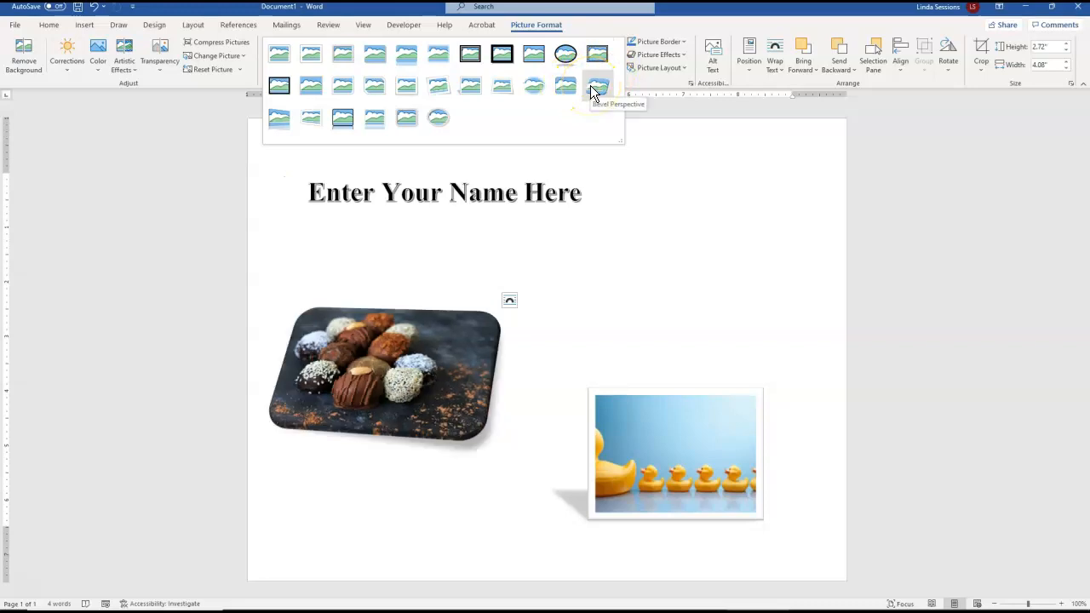
{"action": "left_click", "coordinate": [594, 92]}
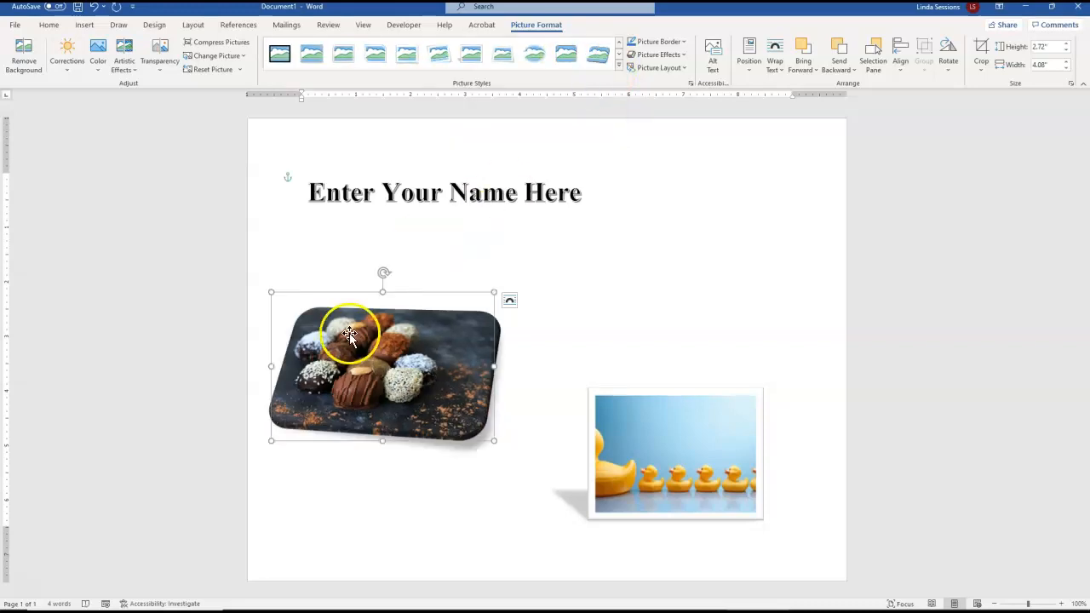
{"action": "left_click_drag", "start_coordinate": [497, 293], "coordinate": [417, 336]}
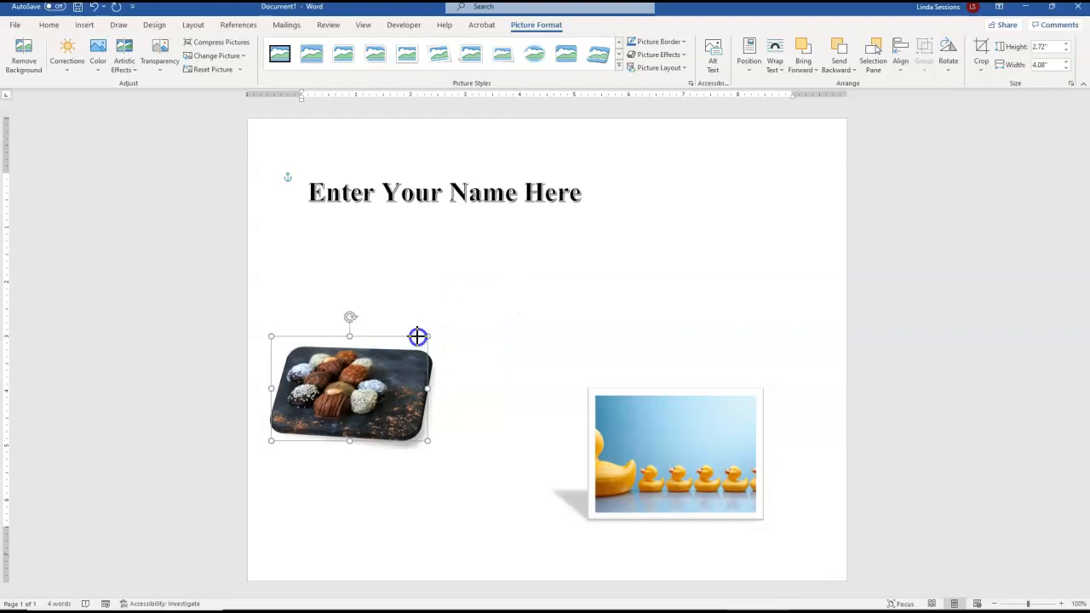
{"action": "left_click_drag", "start_coordinate": [380, 367], "coordinate": [734, 196]}
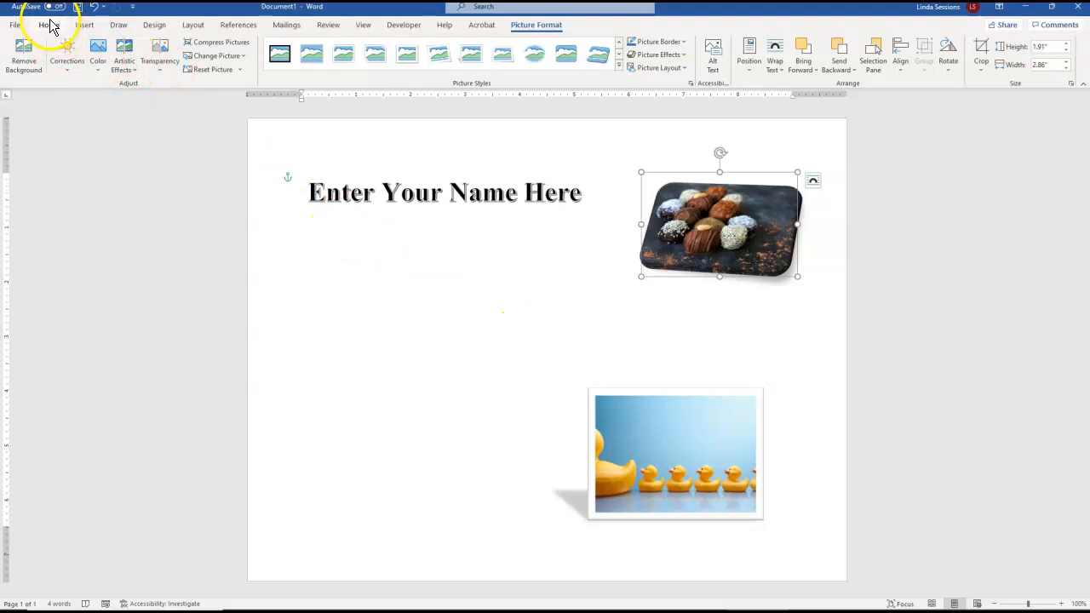
Search the stock images for "cats" and insert the picture of a gray-and-white cat lying beside a golden dog
{"action": "left_click", "coordinate": [84, 25]}
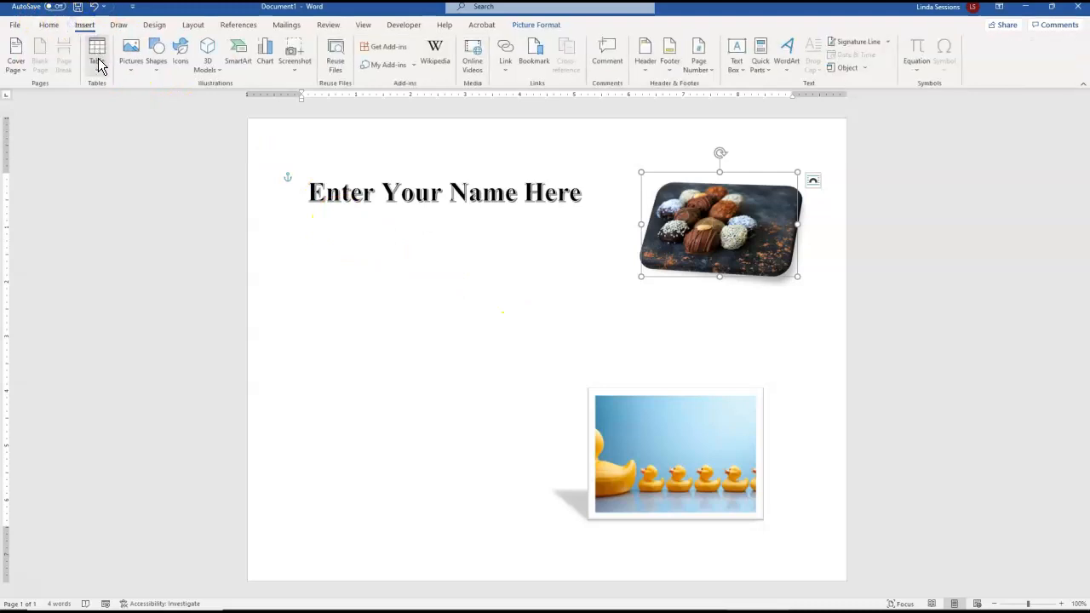
{"action": "left_click", "coordinate": [132, 72]}
{"action": "left_click", "coordinate": [146, 119]}
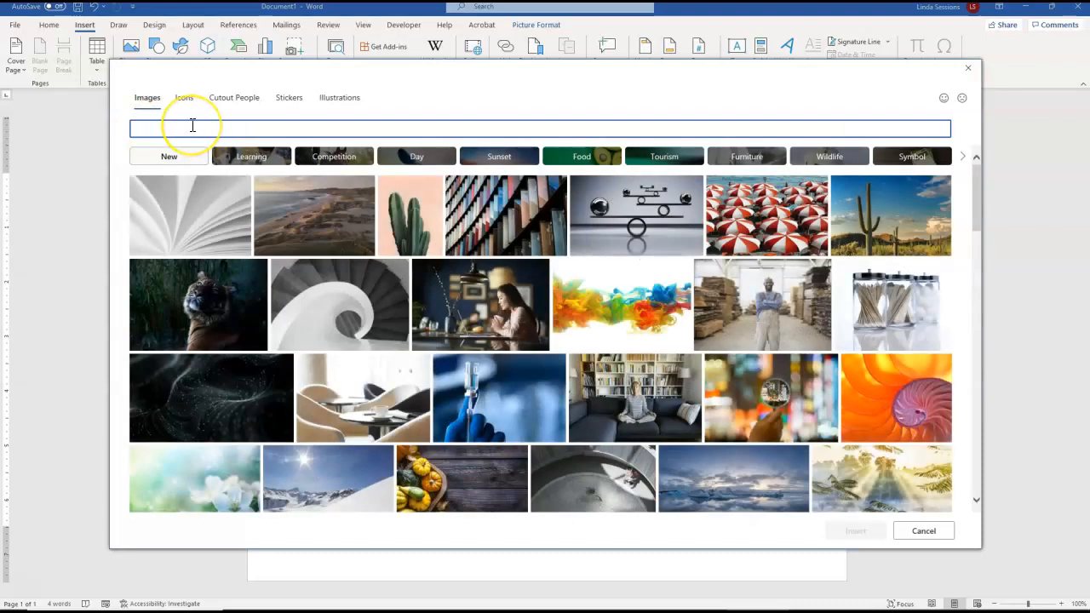
{"action": "type", "text": "cats"}
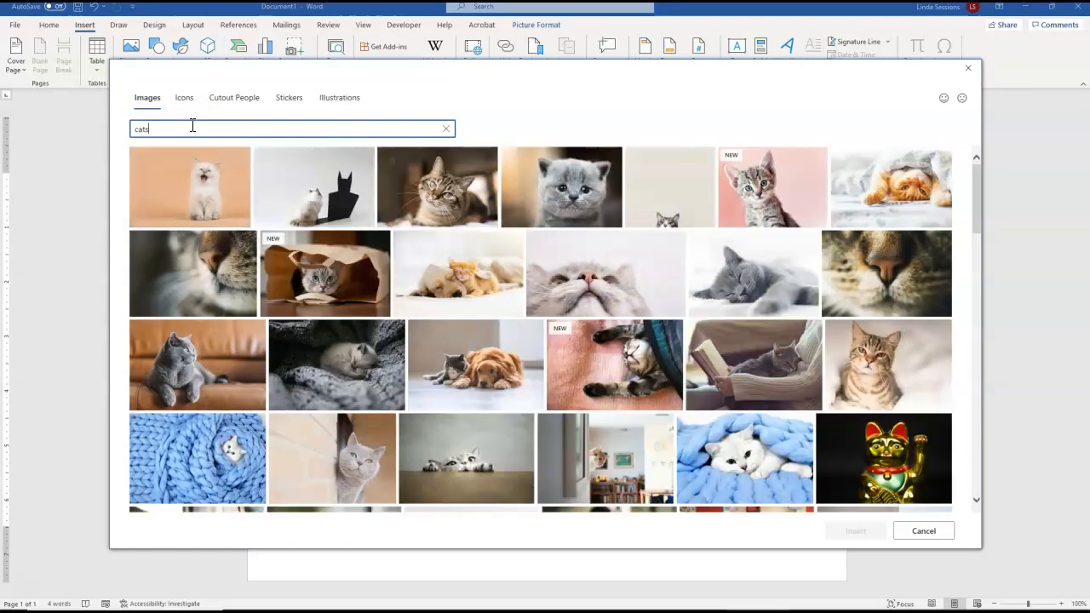
{"action": "left_click", "coordinate": [481, 374]}
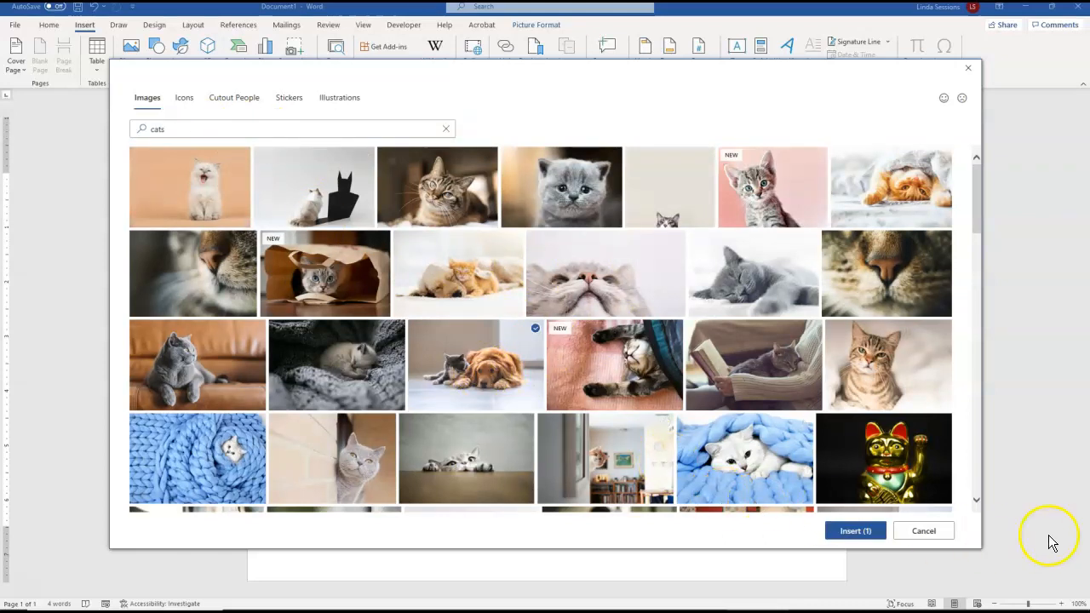
{"action": "left_click", "coordinate": [843, 534]}
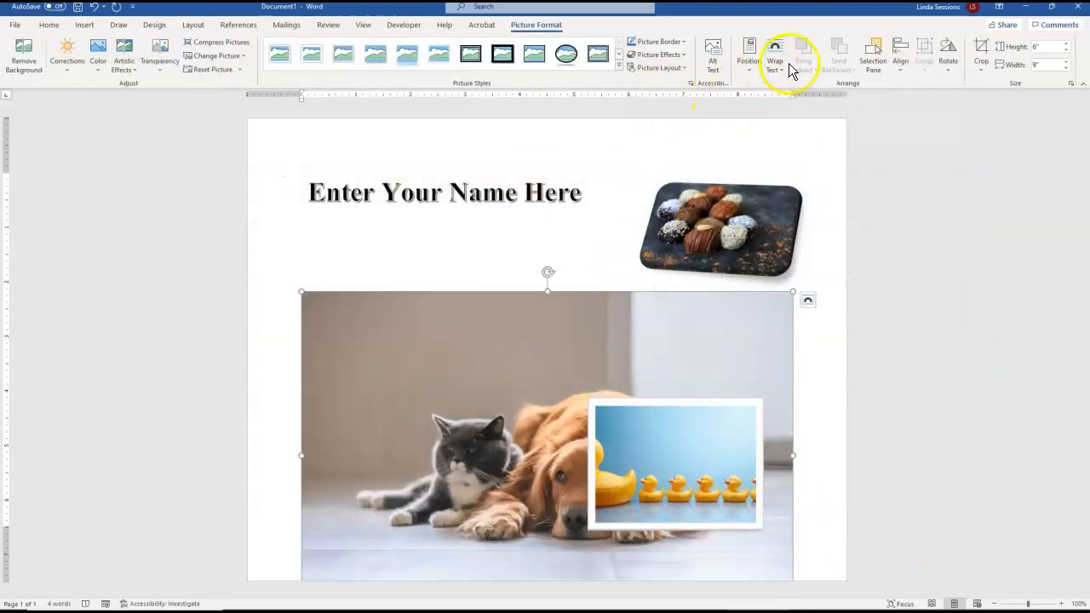
Set Square text wrapping on the cat and dog picture and place it below the heading at about 2.64" high by 3.95" wide
{"action": "left_click", "coordinate": [779, 68]}
{"action": "left_click", "coordinate": [784, 101]}
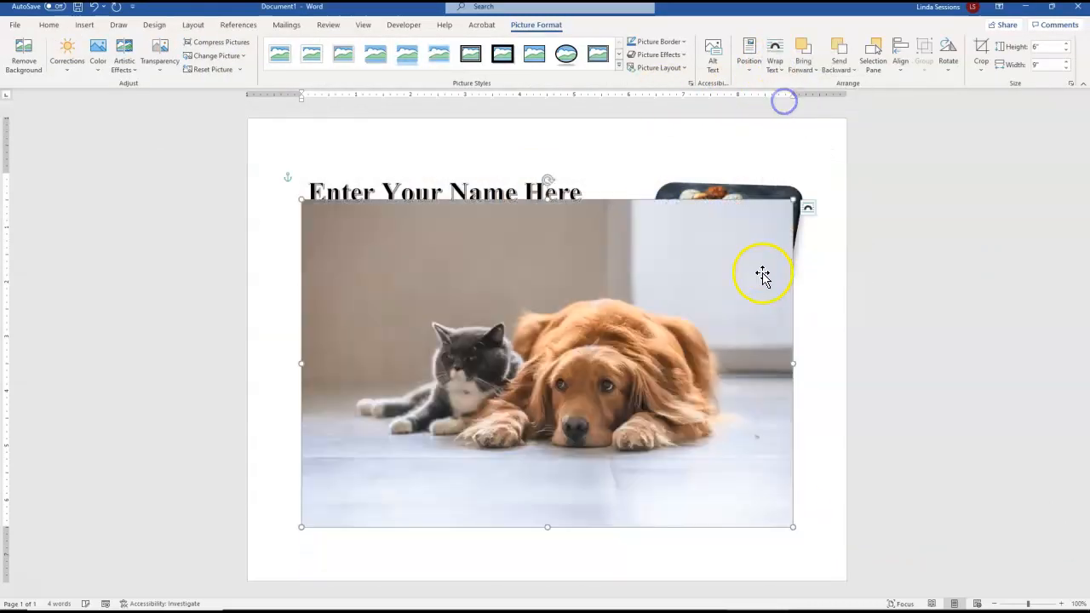
{"action": "left_click_drag", "start_coordinate": [793, 199], "coordinate": [509, 380]}
{"action": "left_click", "coordinate": [407, 417]}
{"action": "left_click_drag", "start_coordinate": [406, 409], "coordinate": [409, 330]}
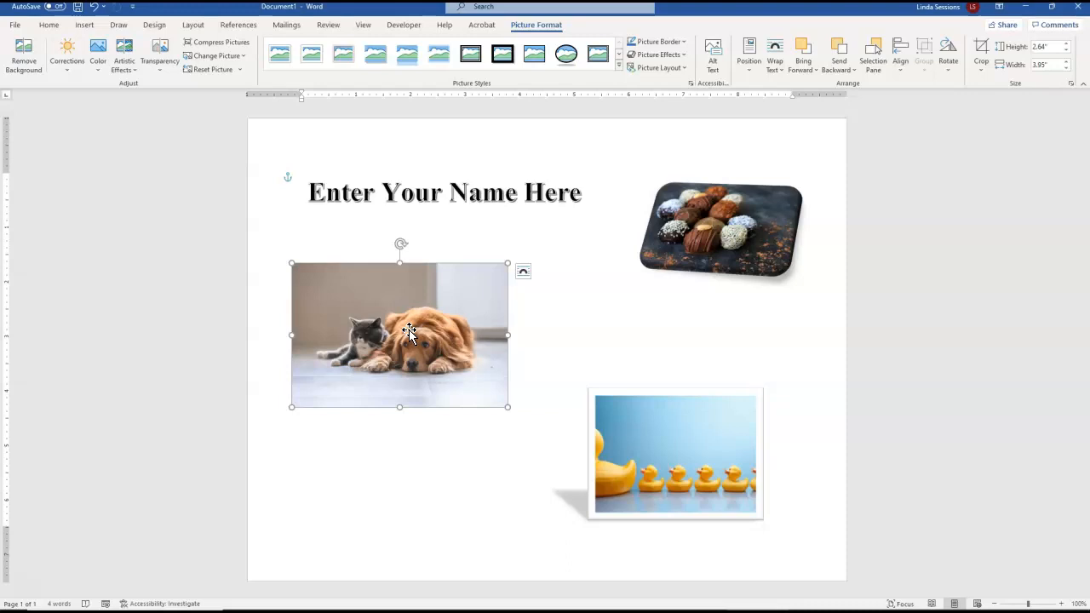
Apply the thick black-framed picture style with a soft outer shadow to the cat and dog picture
{"action": "left_click", "coordinate": [502, 54]}
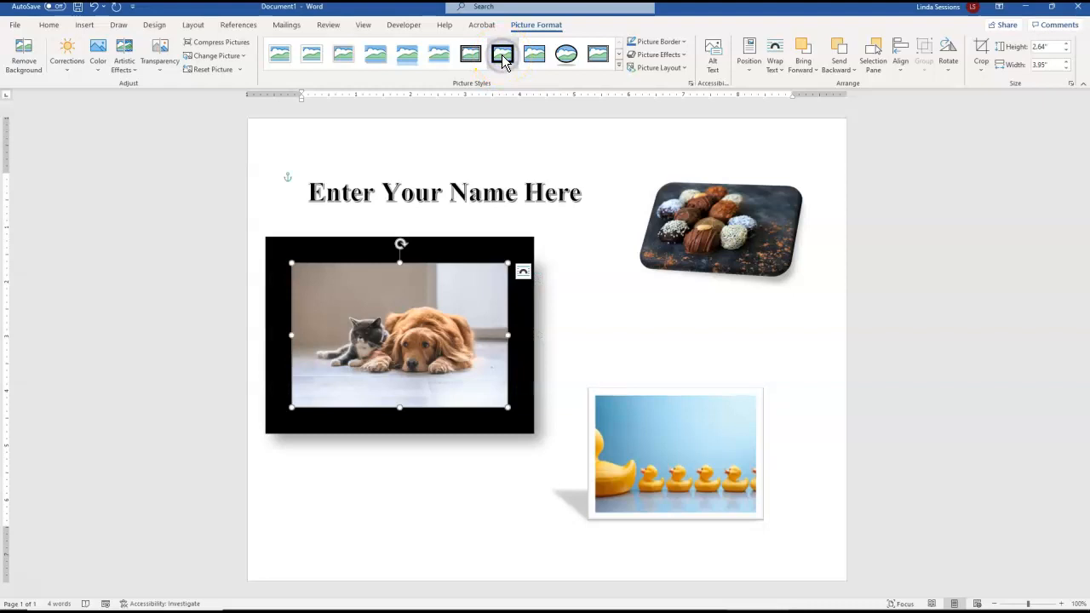